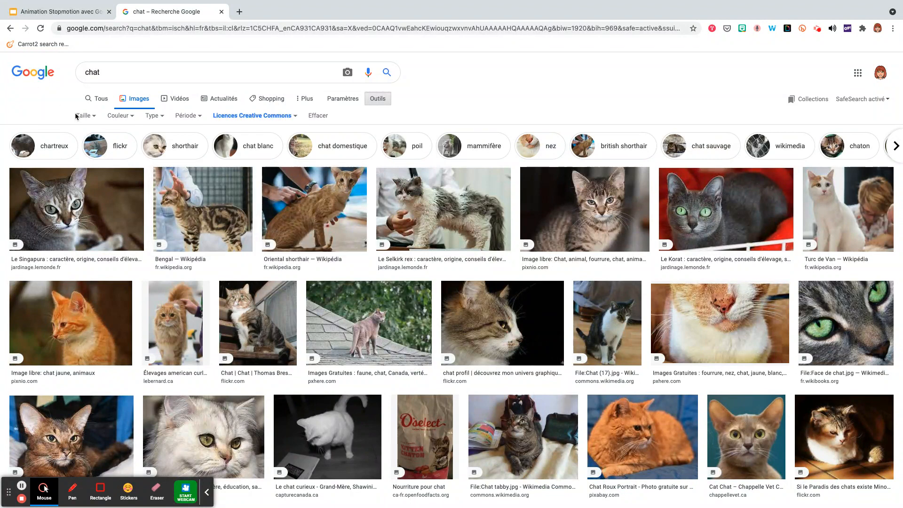
Step: Filter the "chat" image results to transparent images
click(132, 119)
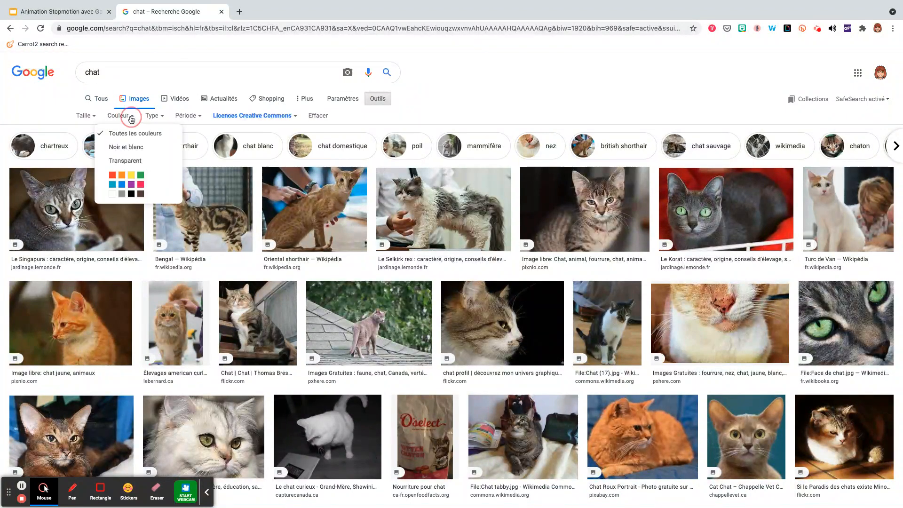
click(120, 161)
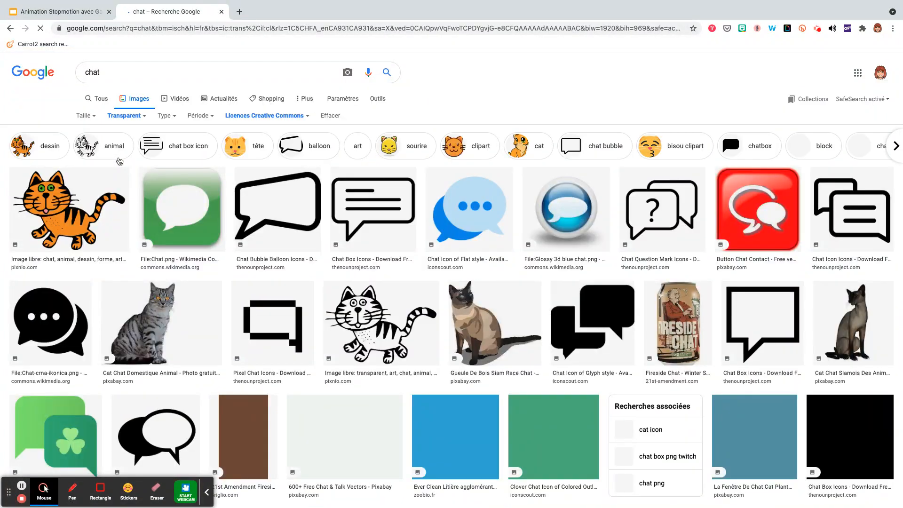
scroll(306, 379, down, 2)
scroll(306, 379, up, 2)
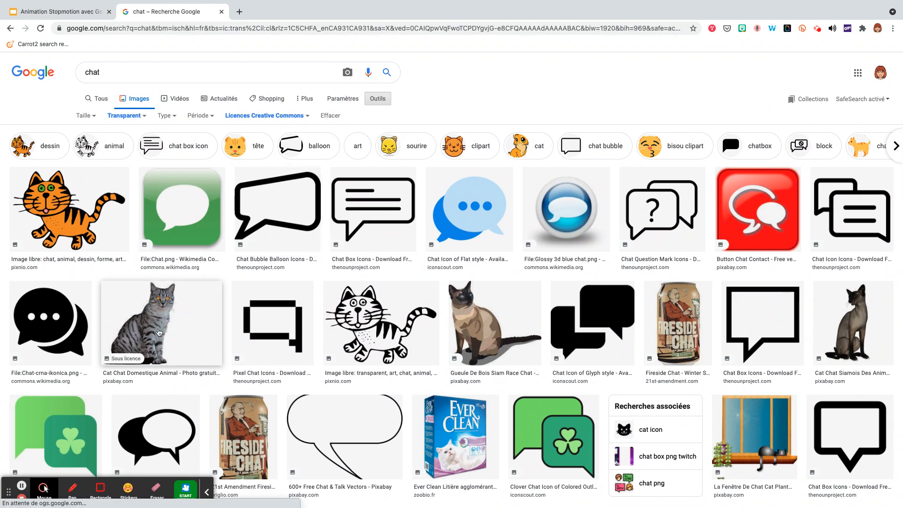
Step: Open the Pixabay result of the sitting grey tabby cat and copy its image
click(159, 332)
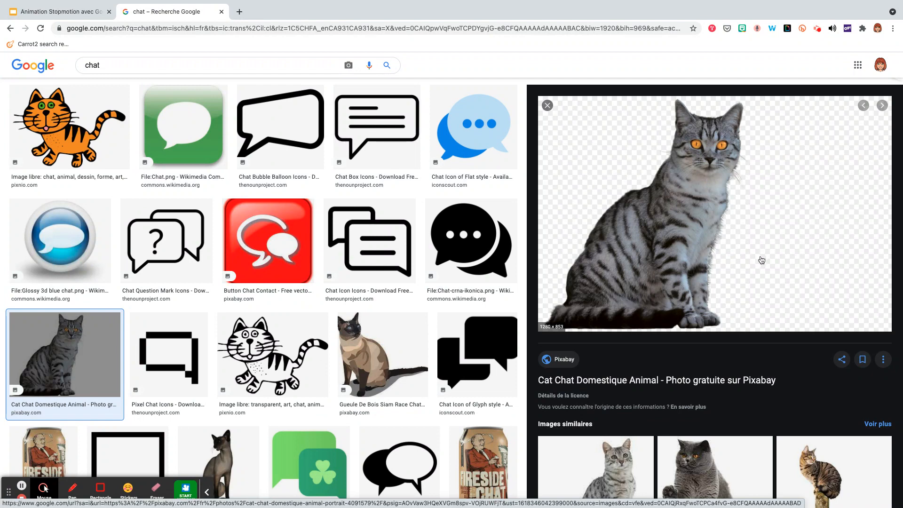
right_click(640, 266)
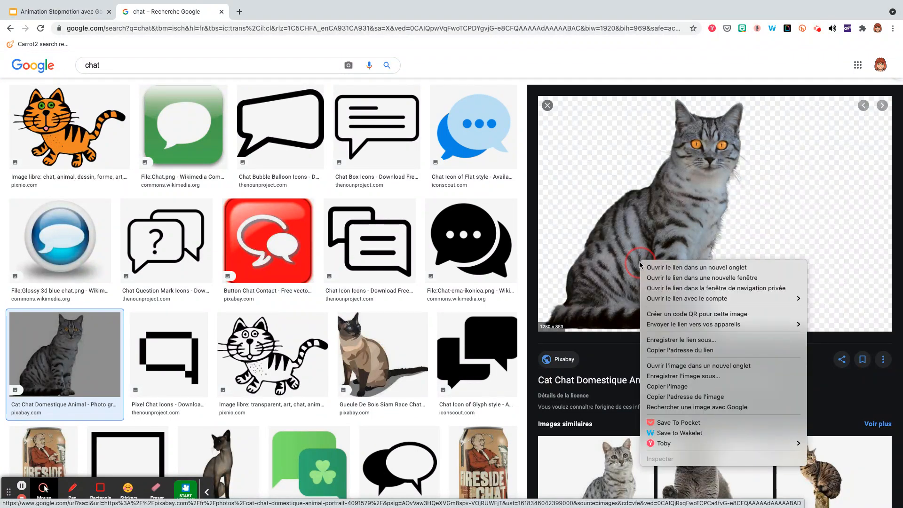
click(667, 387)
Step: Switch to the Google Slides presentation, paste the cat onto the blank slide and shrink it to about 10 cm wide in the lower-left corner
click(61, 13)
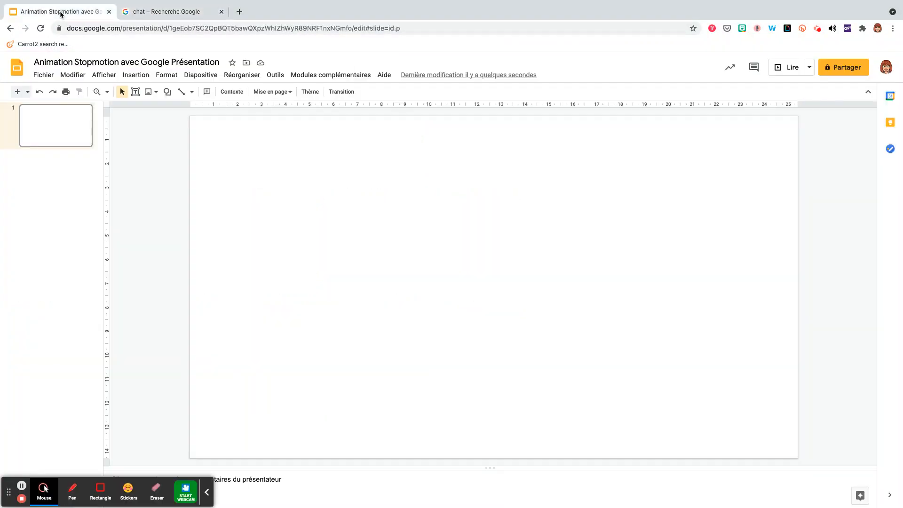
right_click(280, 236)
click(303, 275)
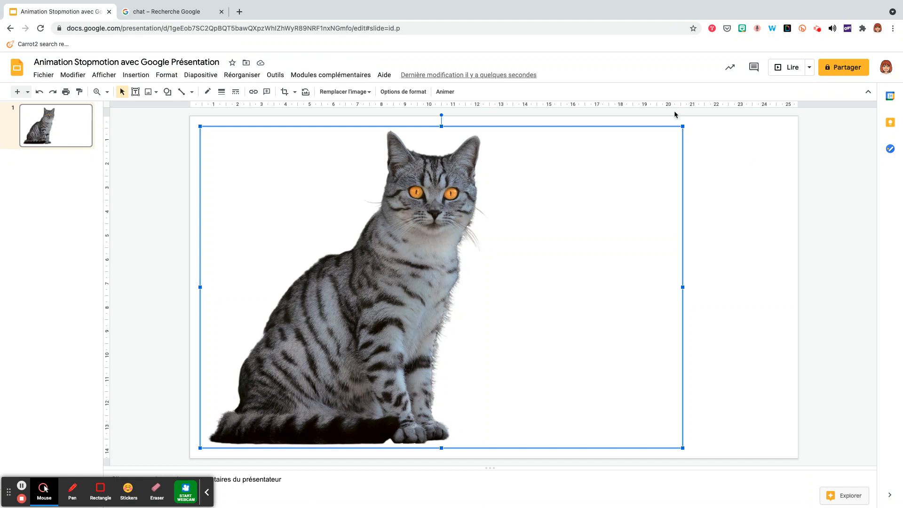
drag(683, 126, 409, 294)
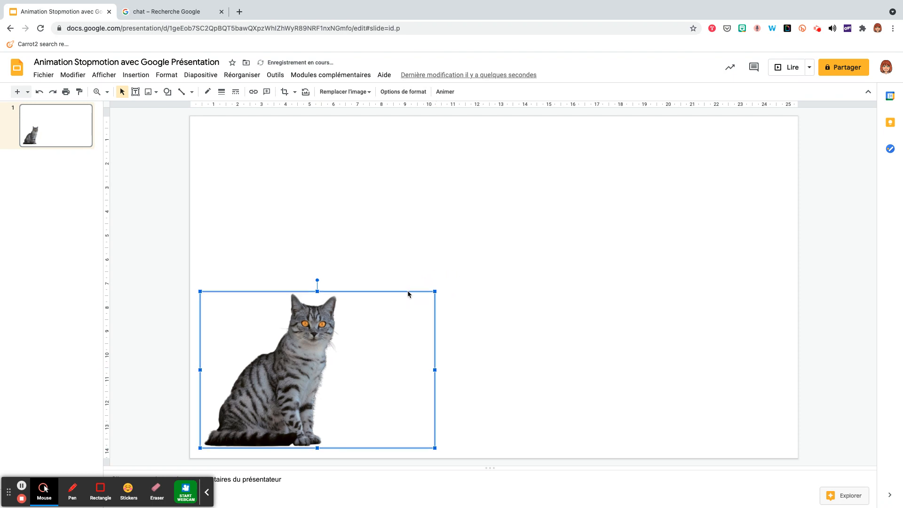
click(503, 288)
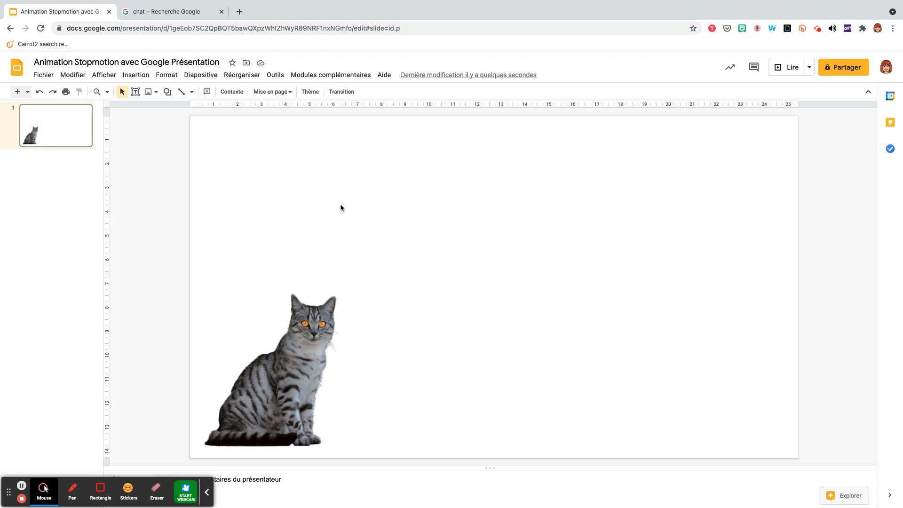
Step: Set the slide background to the first house photo from a Google image search for "maison"
click(136, 77)
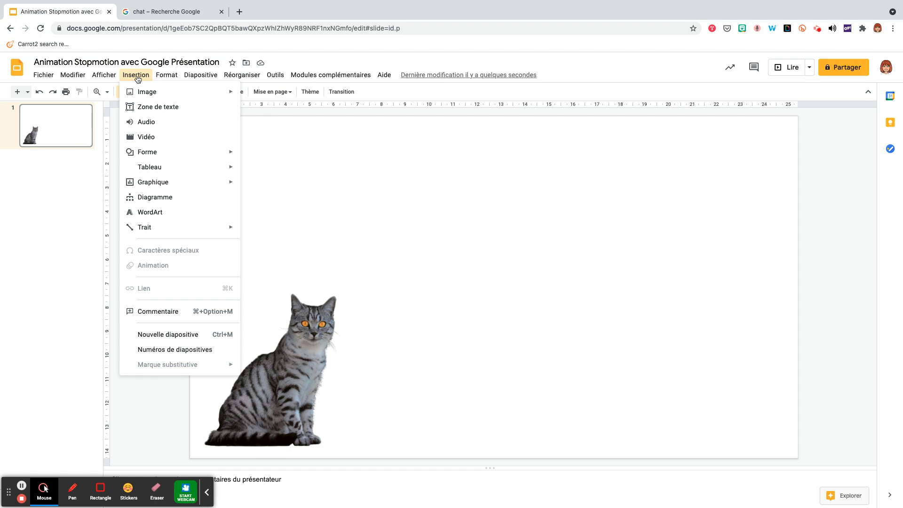
mouse_move(196, 77)
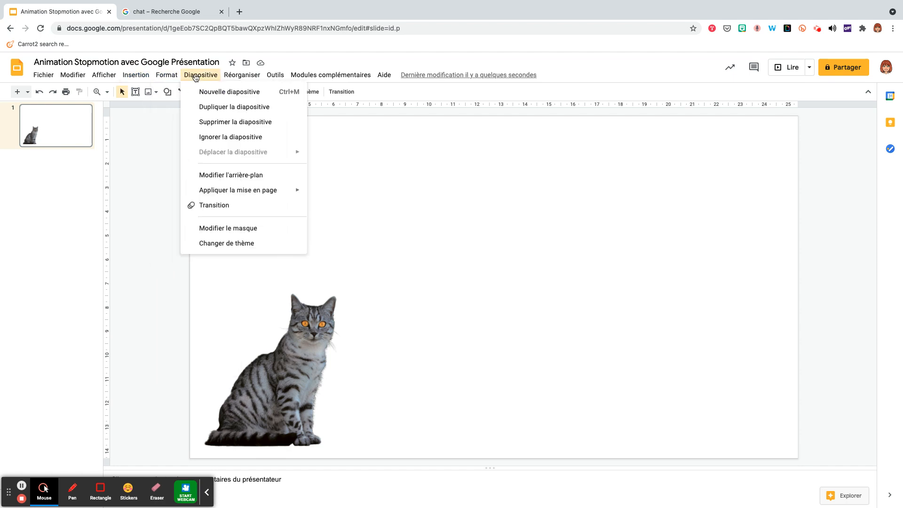
click(243, 176)
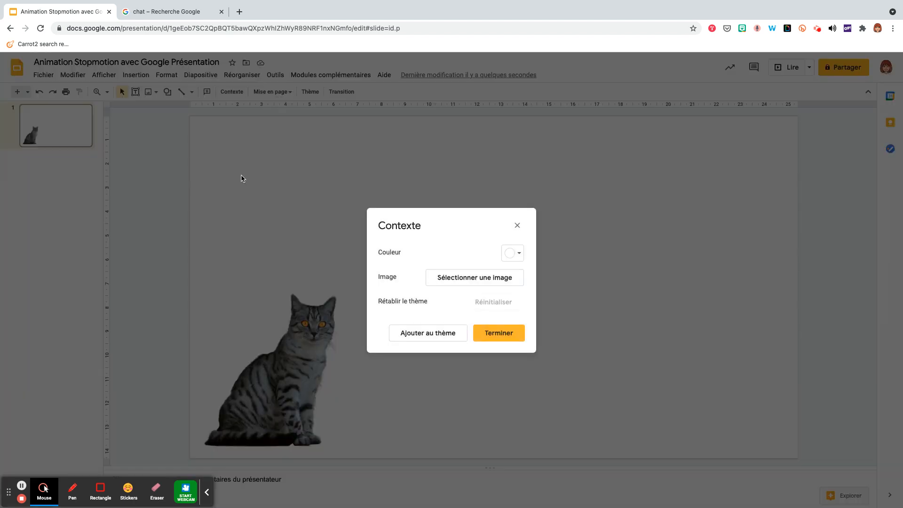
click(450, 283)
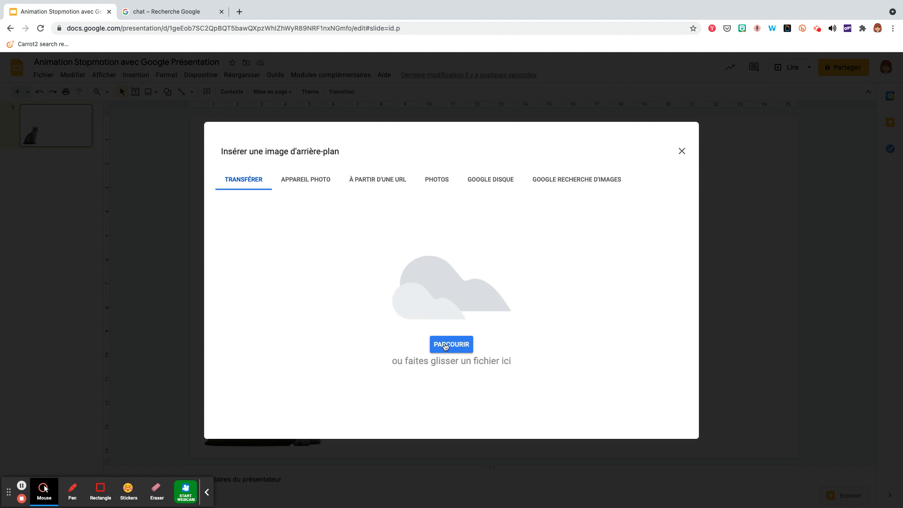
click(563, 181)
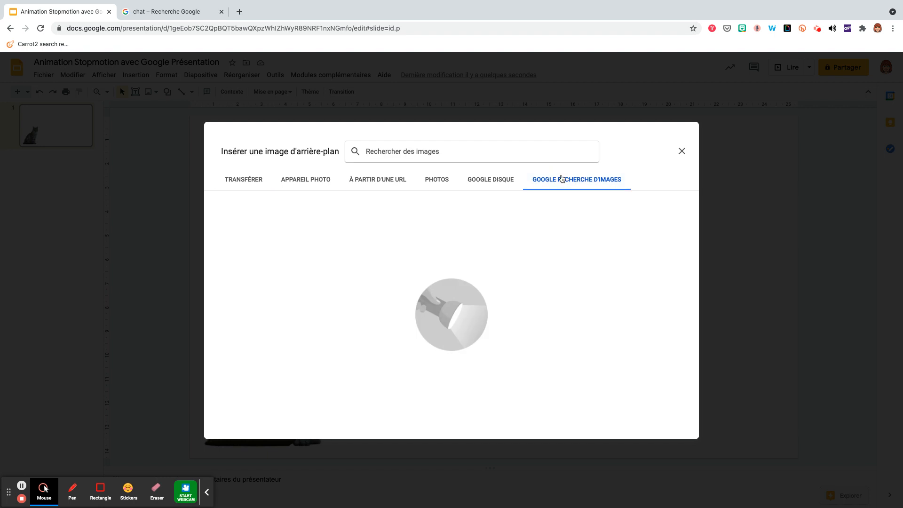
text(maison)
key(Return)
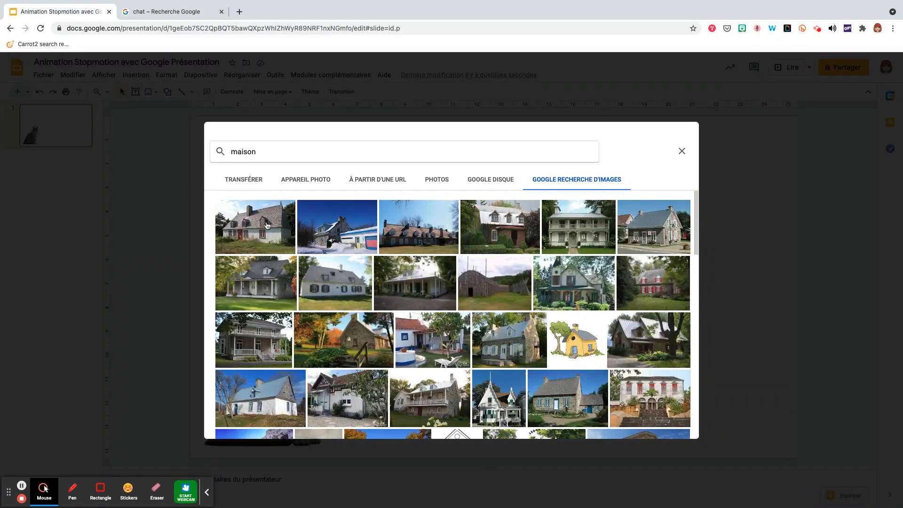
click(267, 225)
click(674, 430)
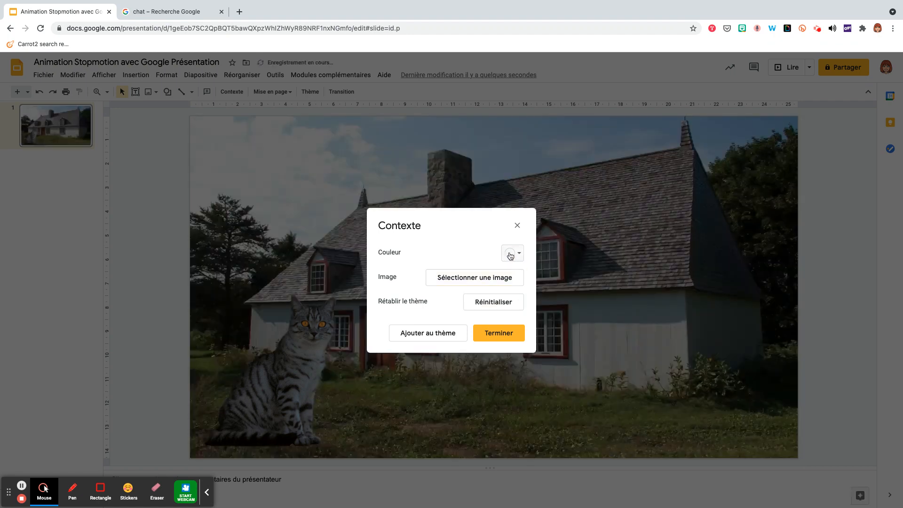
click(493, 339)
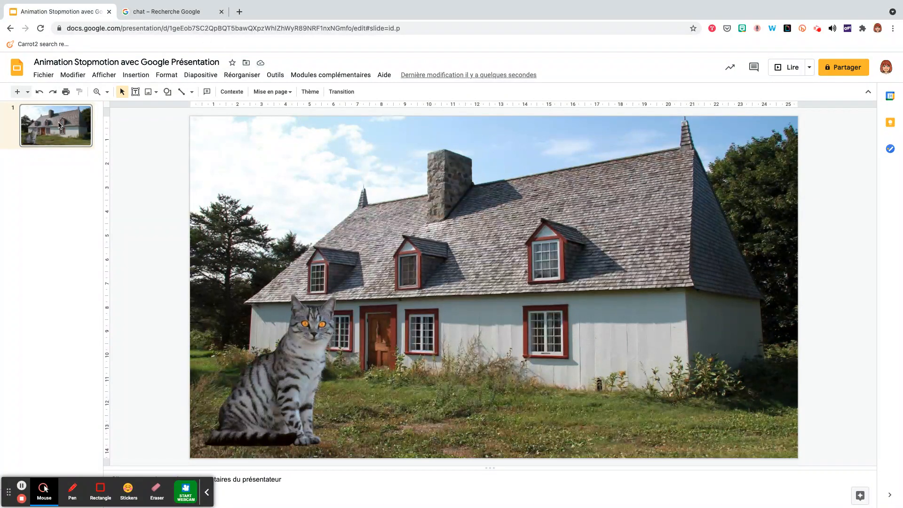
Step: Duplicate slide 1 and move the cat about 1.5 cm to the right on the copy
right_click(60, 124)
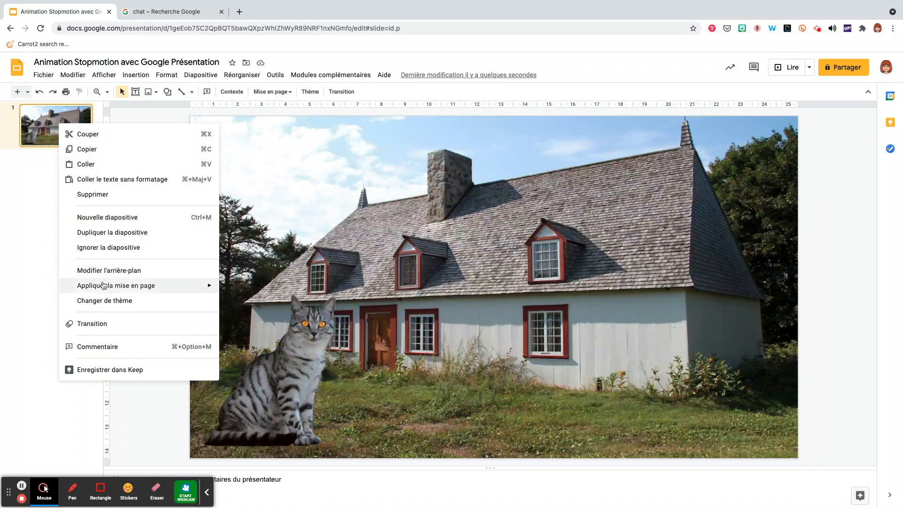
click(101, 234)
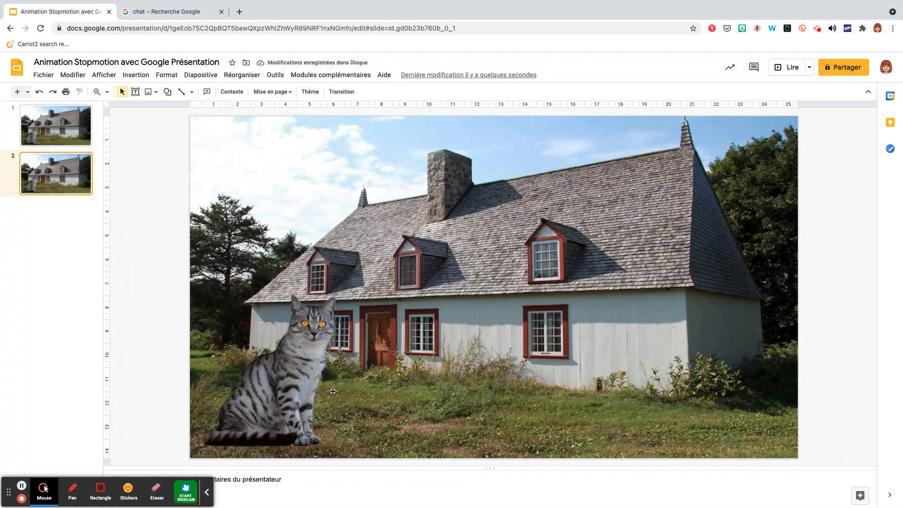
drag(300, 394, 335, 396)
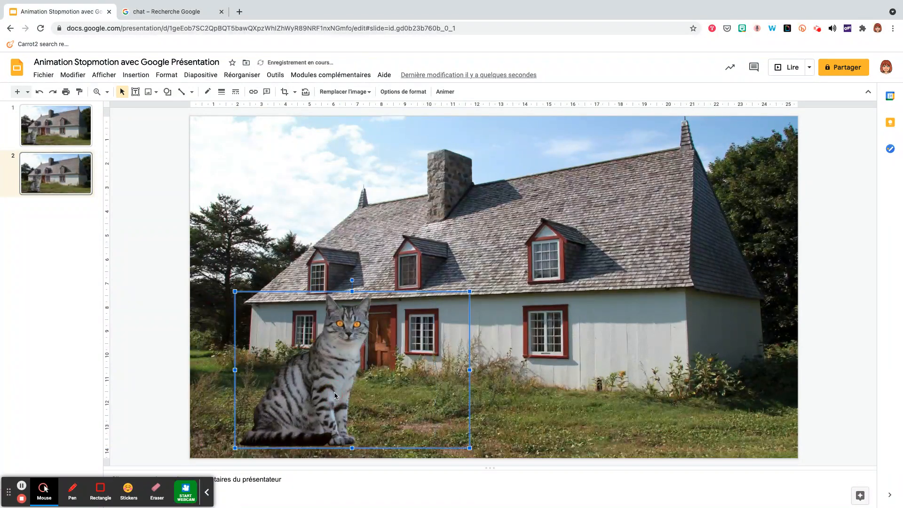
Step: Duplicate slide 2 and shift the cat about 1 cm further right on slide 3
right_click(66, 164)
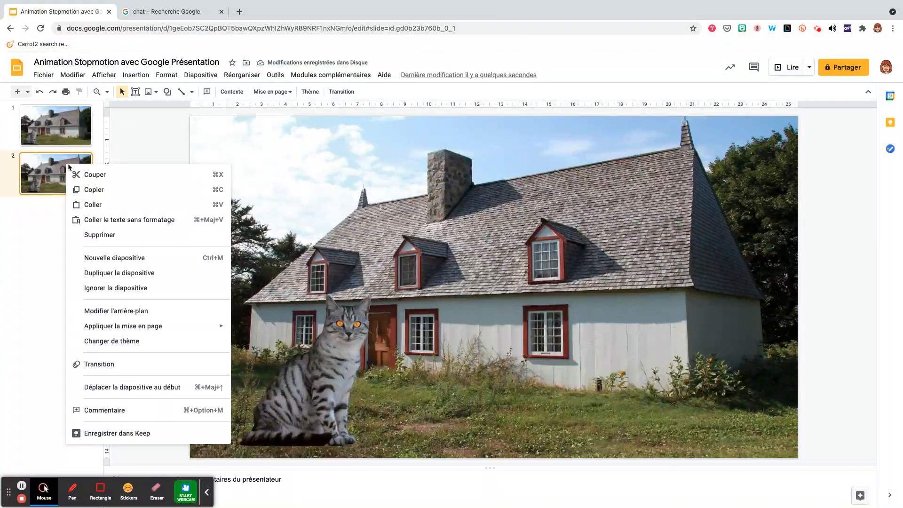
click(109, 276)
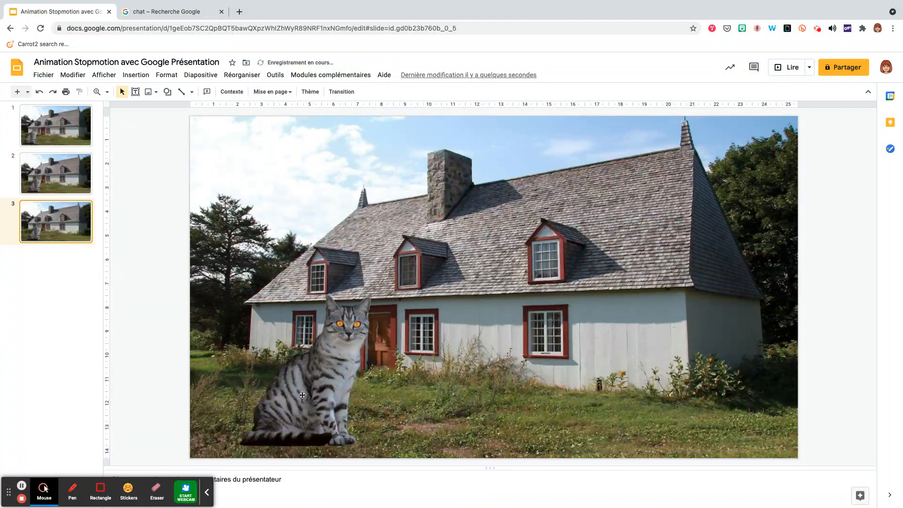
click(322, 392)
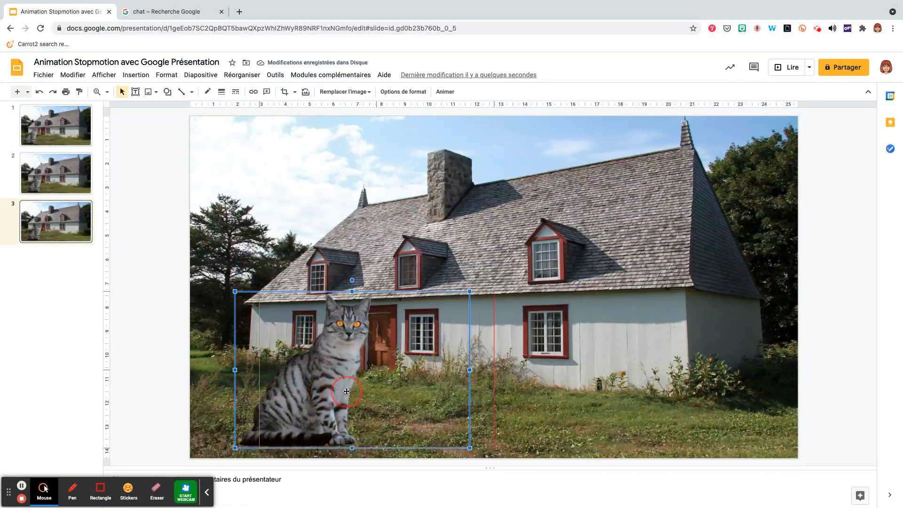
drag(334, 392, 359, 392)
Step: Duplicate slide 3 and shift the cat about 1 cm further right on slide 4
right_click(74, 224)
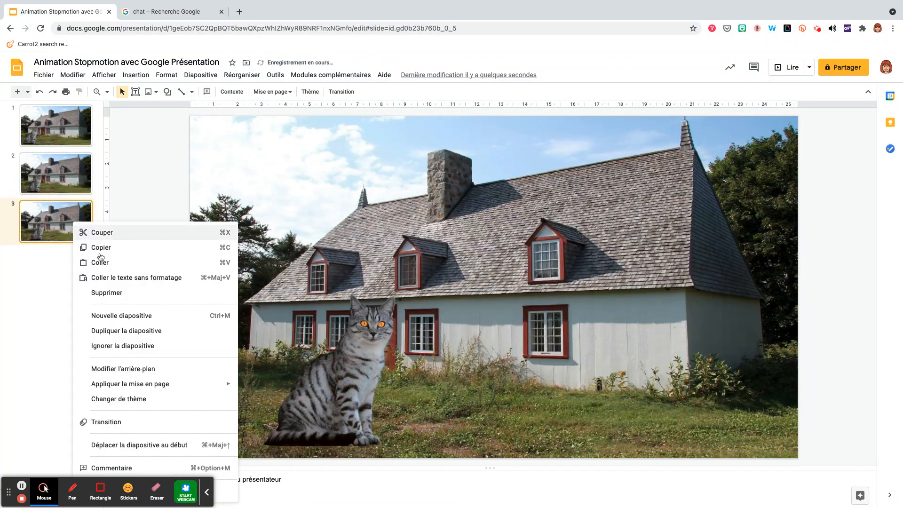
click(100, 331)
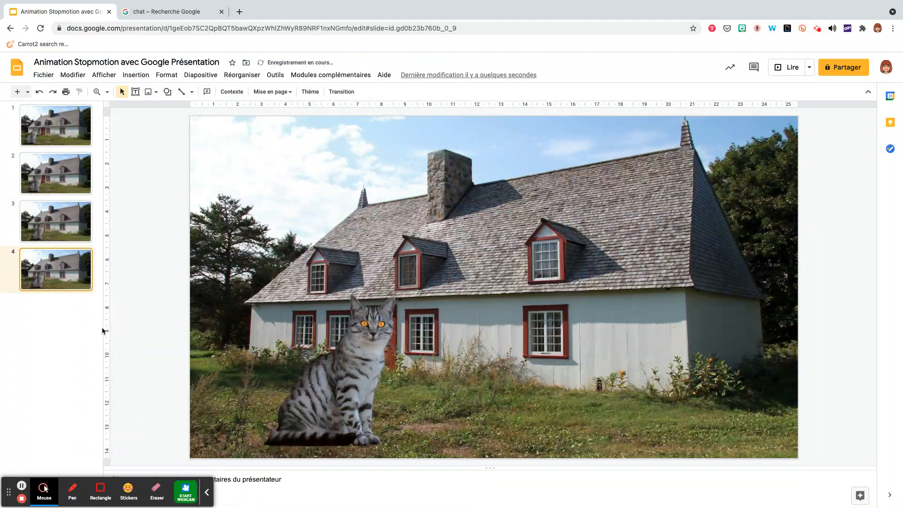
click(342, 387)
drag(342, 387, 369, 390)
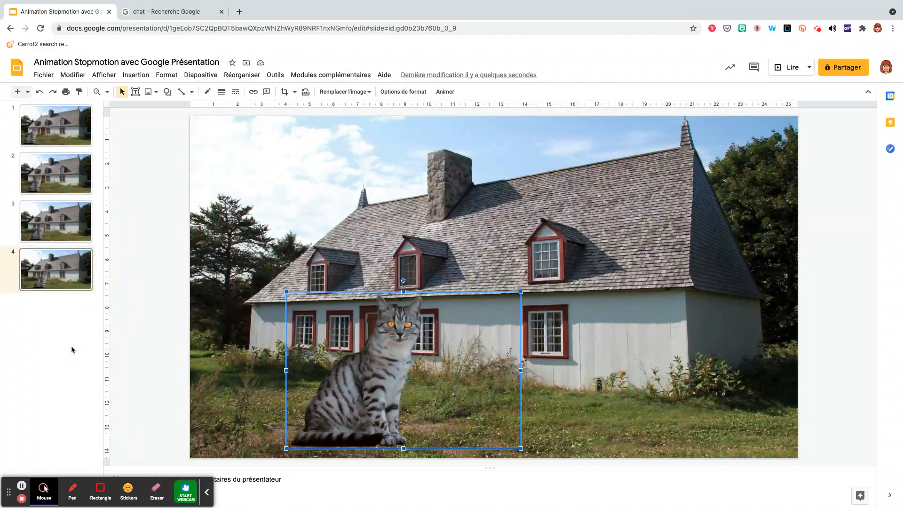
right_click(413, 357)
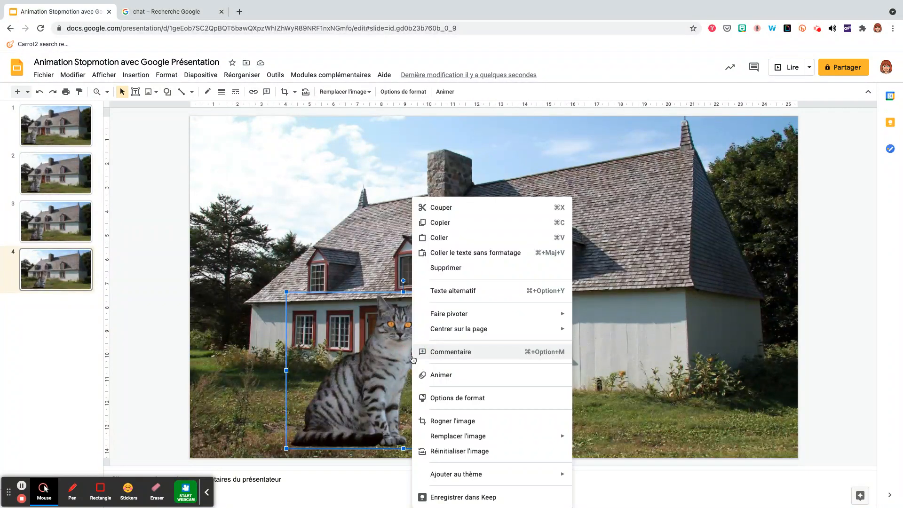
click(378, 357)
Step: Duplicate slide 4 and move the cat up onto the house roof beside the chimney on slide 5
right_click(74, 264)
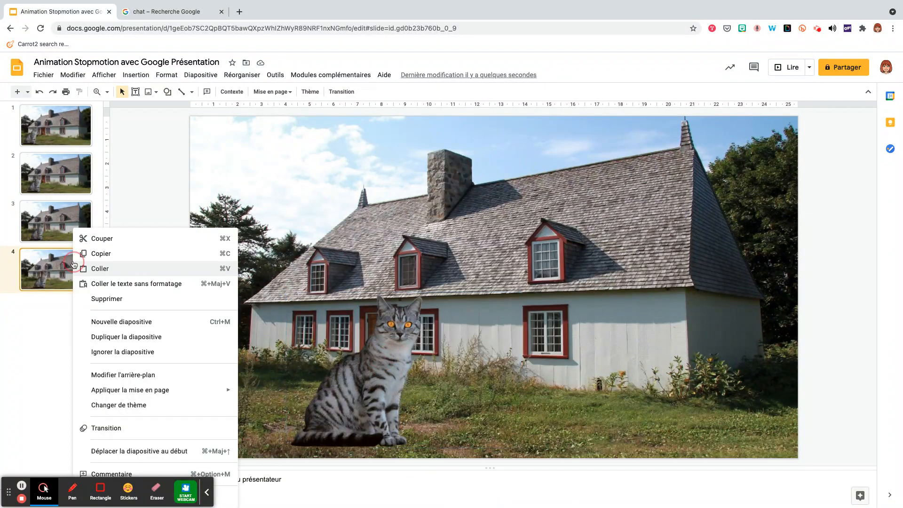
click(120, 338)
click(380, 364)
drag(381, 364, 485, 219)
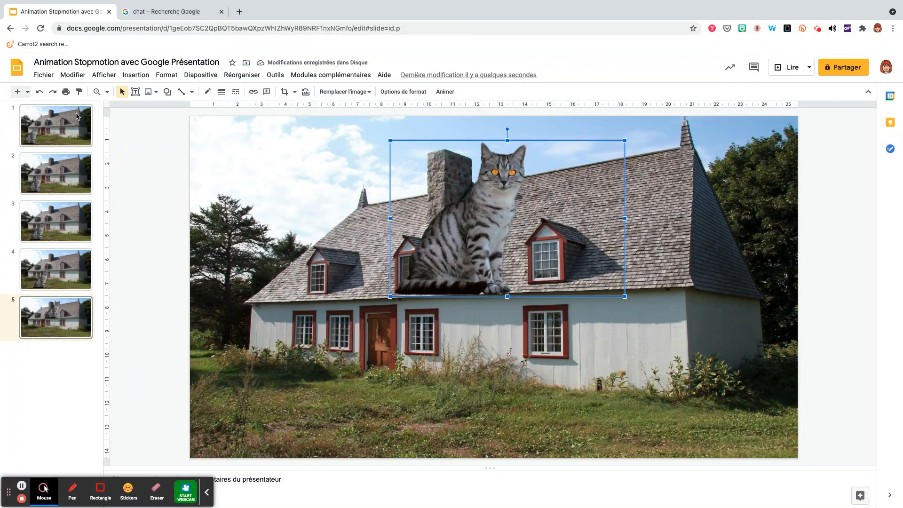
Step: Step through slides 1 to 5 in order to check the cat's movement
click(77, 116)
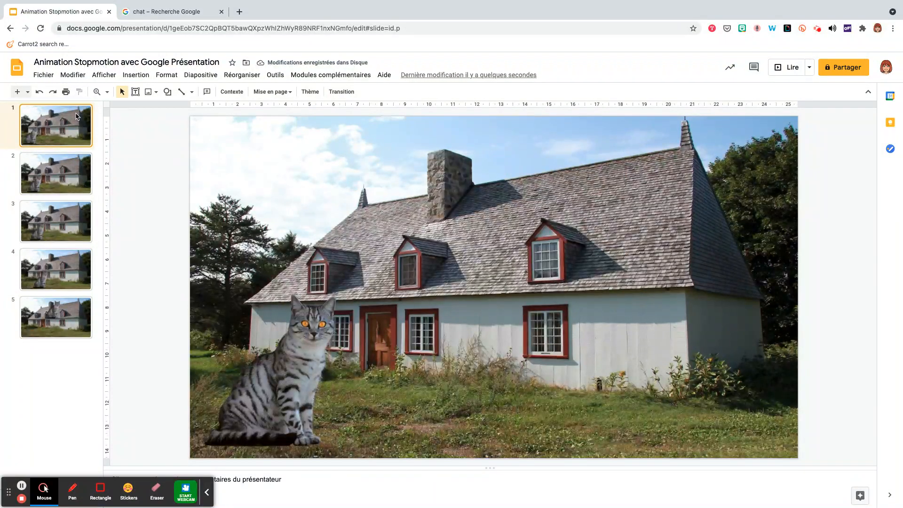
key(Down)
key(Down)
key(Down)
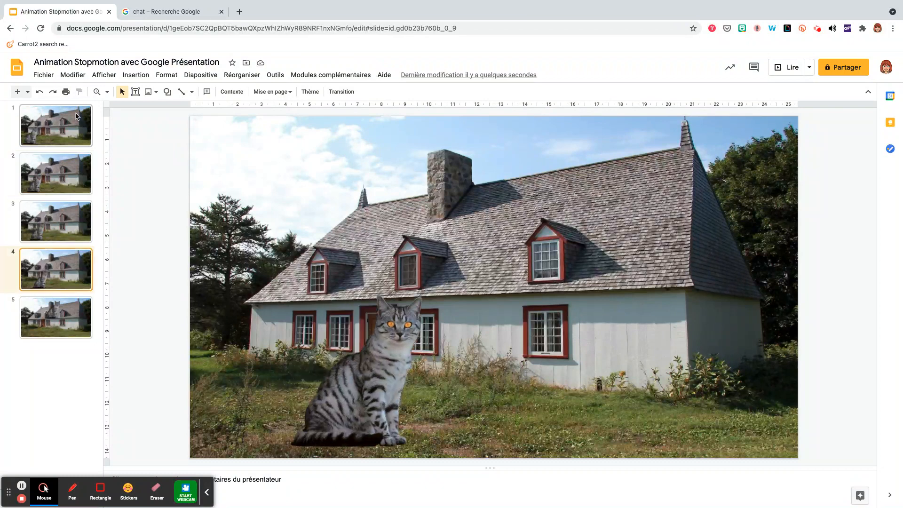
key(Down)
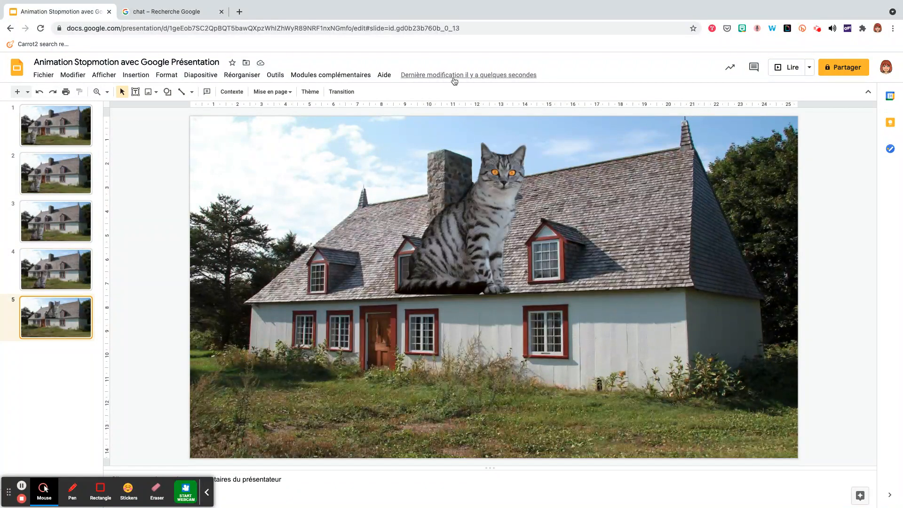
Step: Preview the animation as a full-screen slideshow, then return to the editor
click(779, 74)
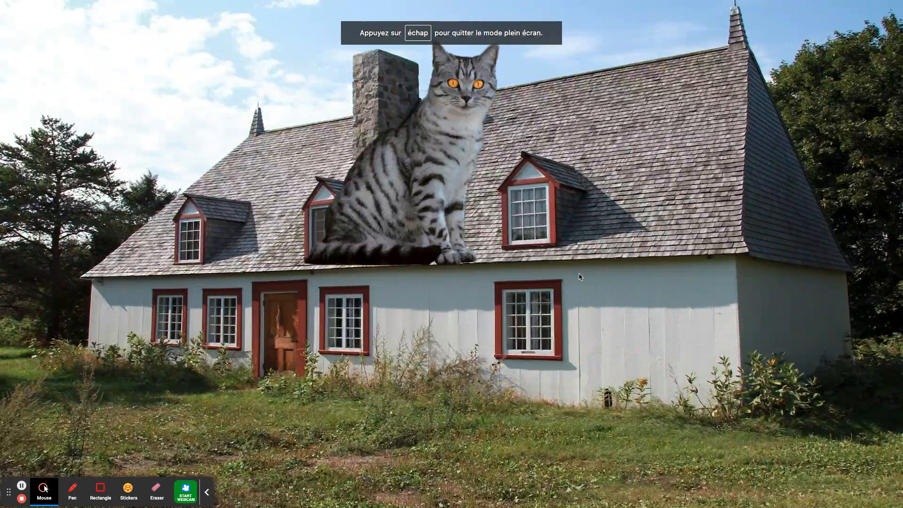
click(117, 415)
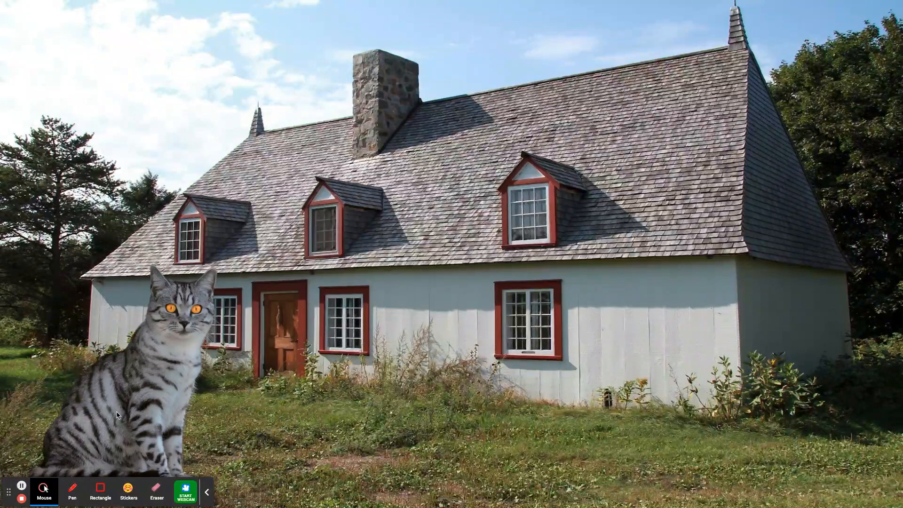
key(Escape)
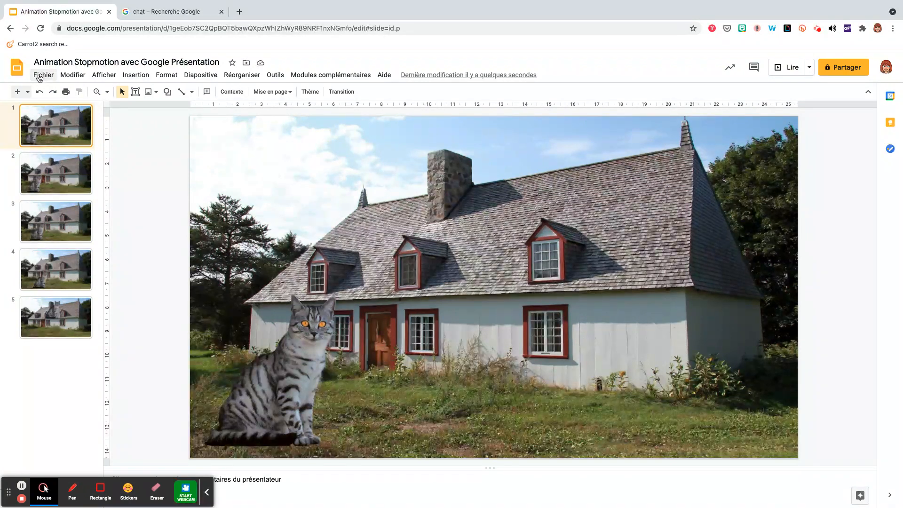
Step: Publish the presentation to the web, advancing slides every second, starting once the player loads and restarting after the last slide
click(39, 78)
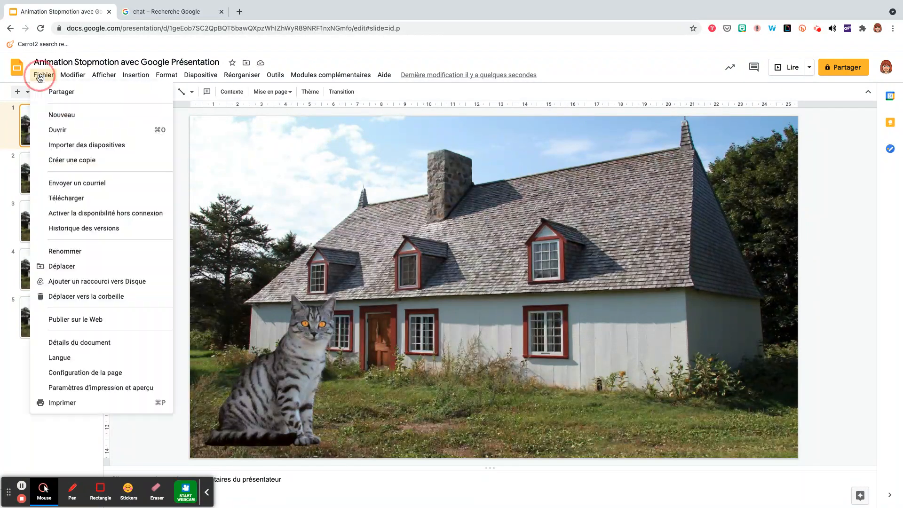
click(72, 318)
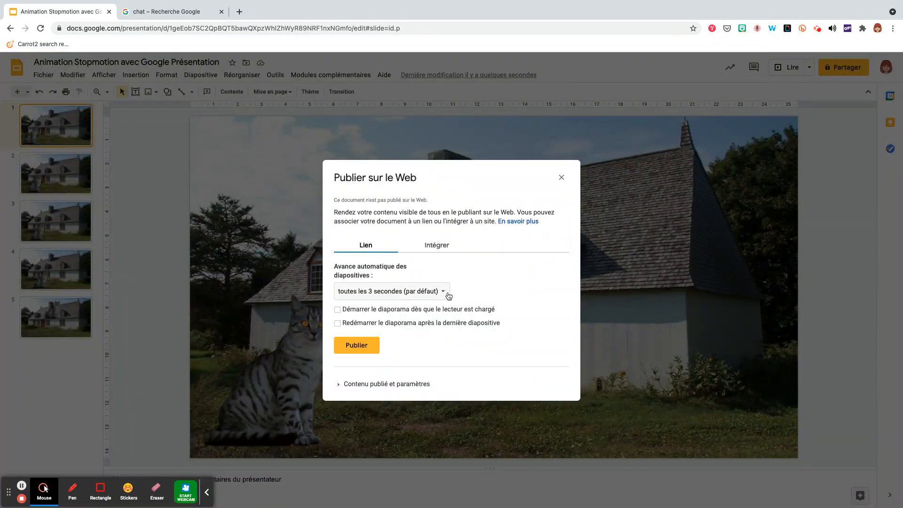
click(447, 295)
click(431, 268)
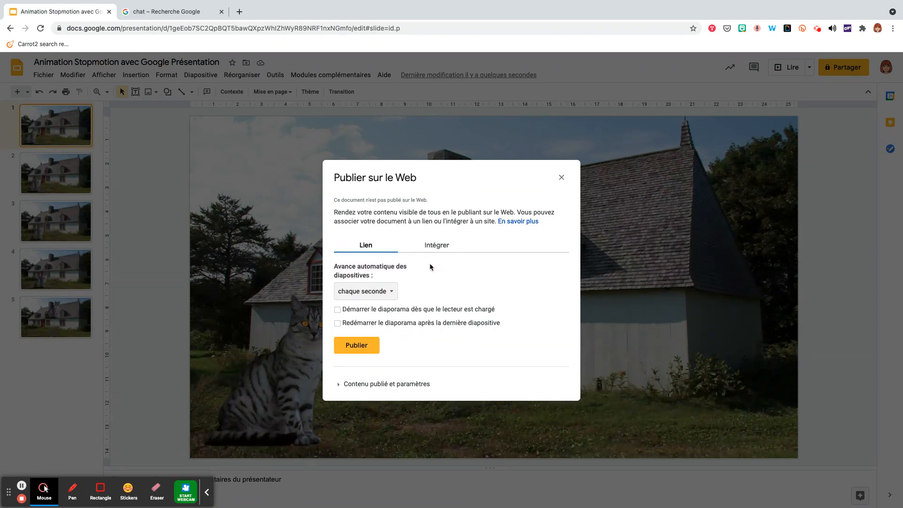
click(338, 310)
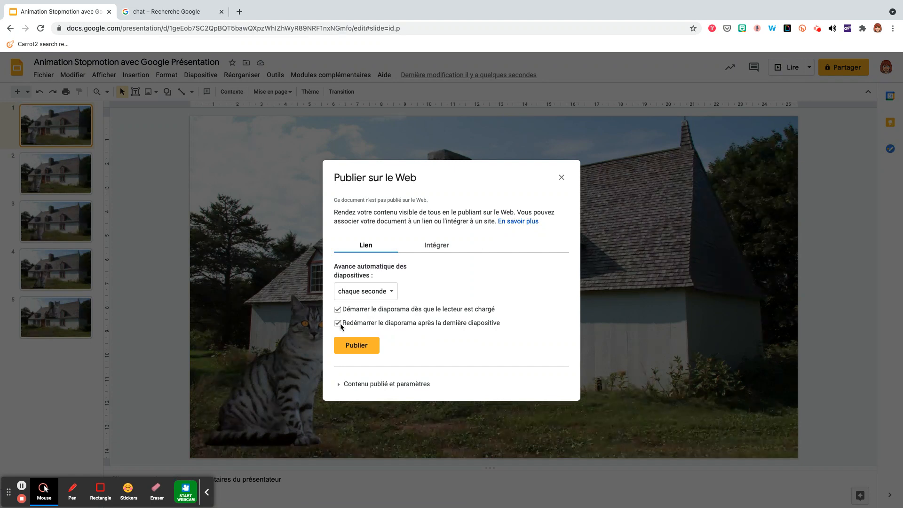
click(356, 347)
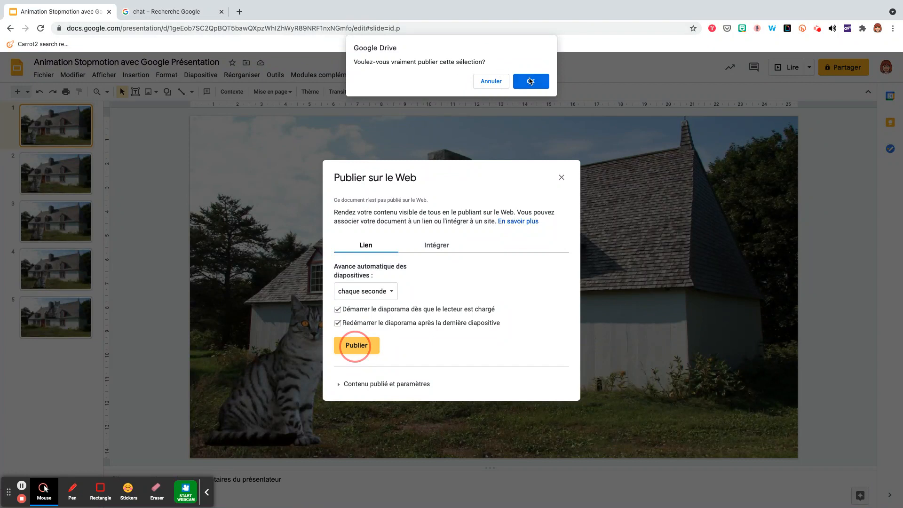
click(530, 82)
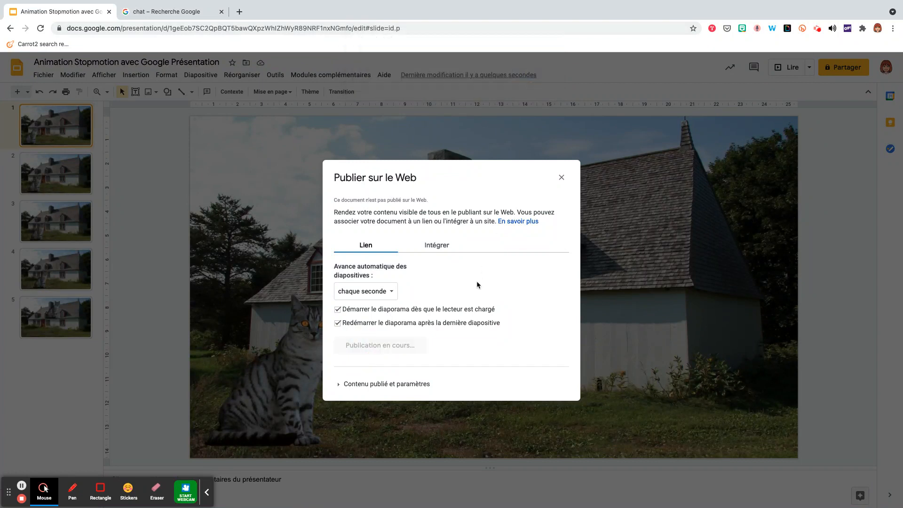
Step: Copy the published presentation's link and open it in a new browser tab
click(370, 314)
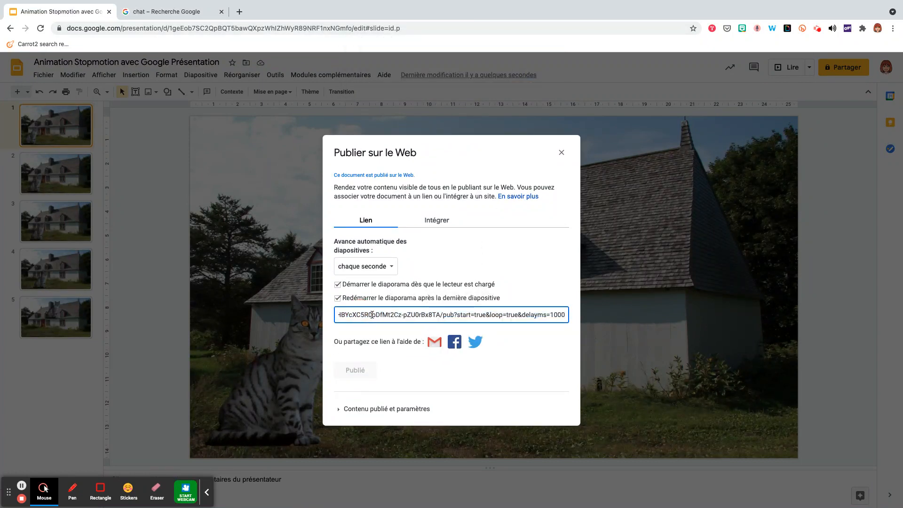
drag(566, 313, 284, 316)
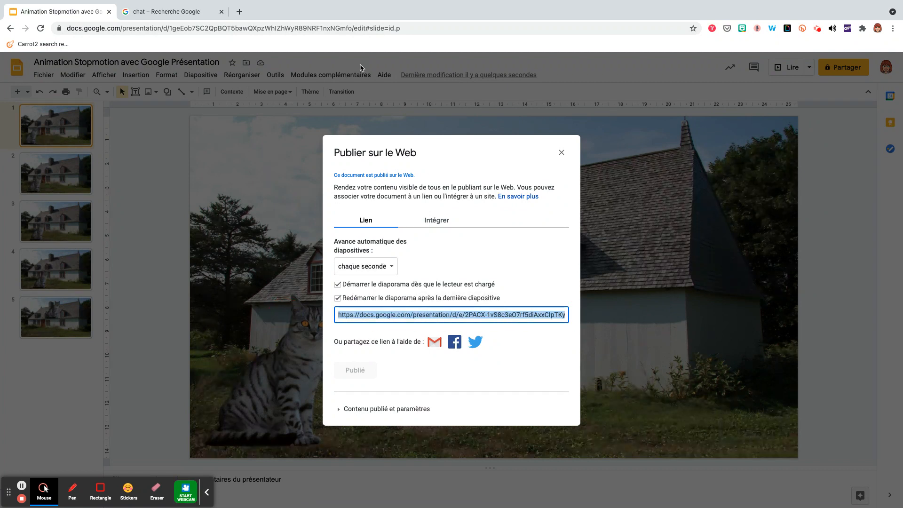
click(239, 12)
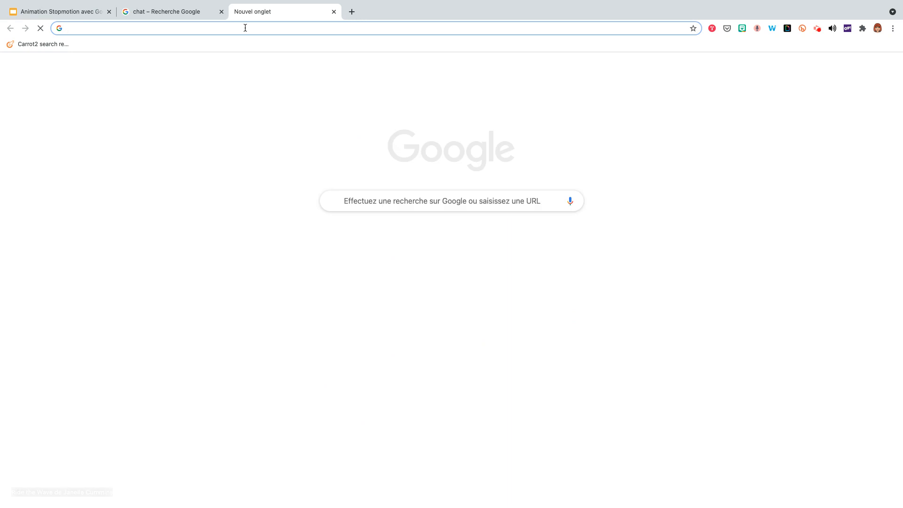
text(https://docs.google.com/presentation/d/e/2PACX-1vS8c3eO7rf5jiAxxClpTKydxrAqoFF_myC0EUsbLrHObK5iAEniHBYcXC5R0bDfMt2Cz-pZU0rBx8TA/pub?start=true&loop=true&delayms=1000)
key(Return)
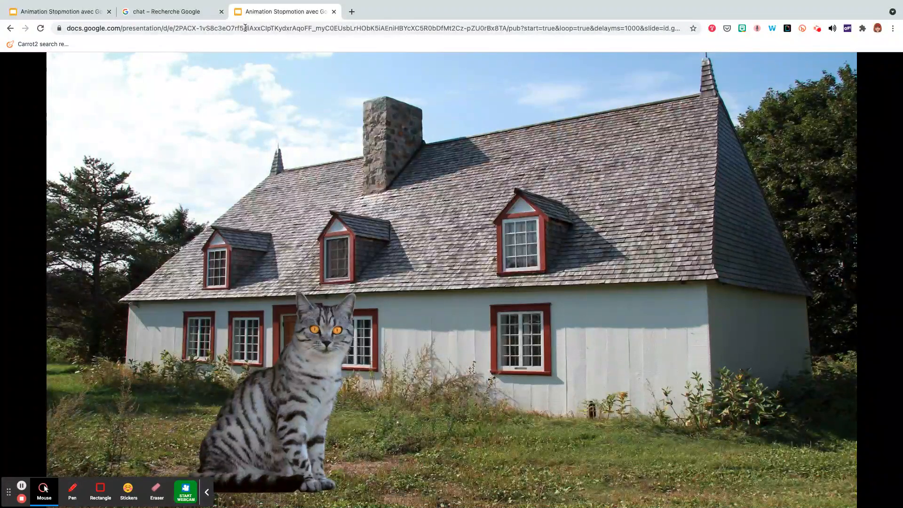
Step: Try a faster playback by setting delayms to 100 in the published link and loading it
click(102, 30)
text(https://docs.google.com/presentation/d/e/2PACX-1vS8c3eO7rf5diAxxClpTKydxrAqoFF_myC0EUsbLrHObK5iAEniHBYcXC5R0bDfMt2Cz-pZU0rBx8TA/pub?start=true&loop=true&delayms=1000)
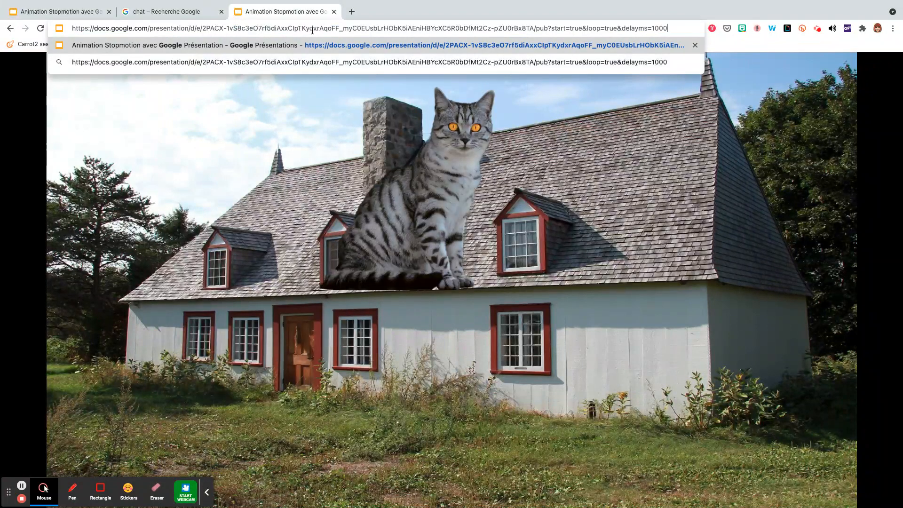
mouse_move(661, 29)
mouse_down()
mouse_move(652, 30)
mouse_move(664, 28)
mouse_up()
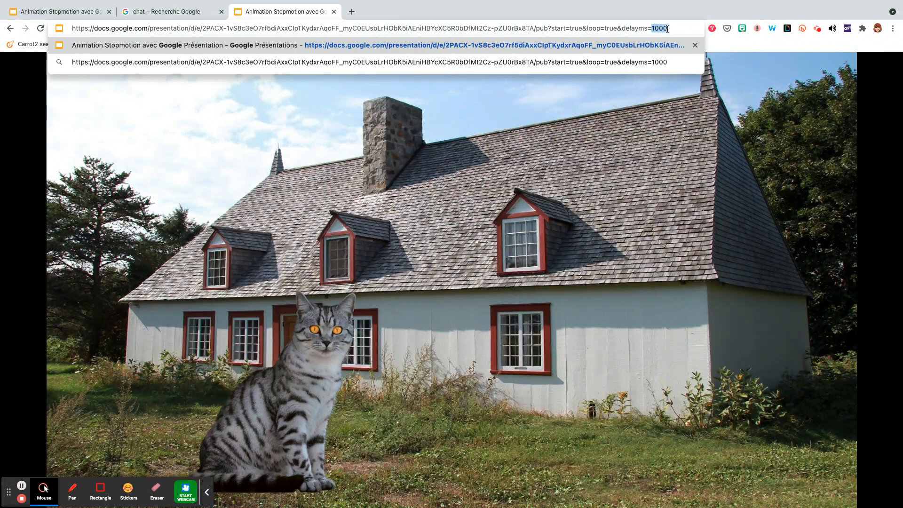
text(100)
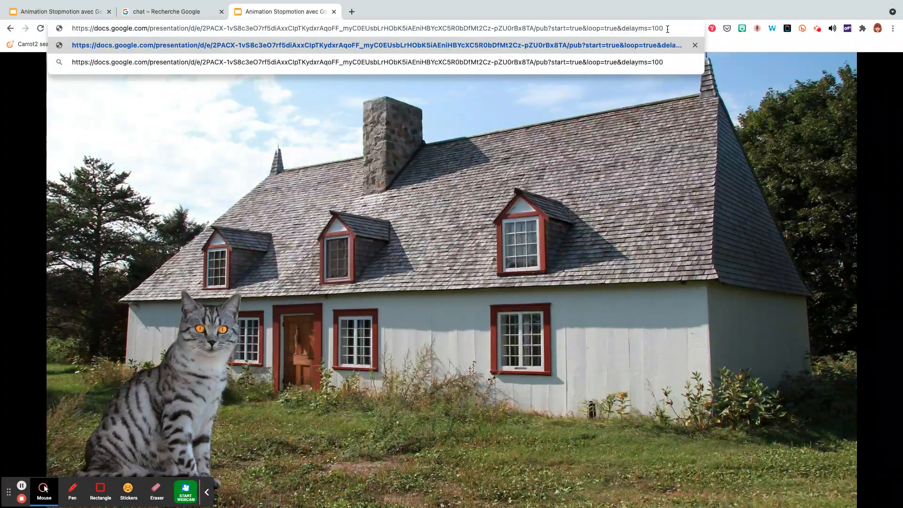
key(Return)
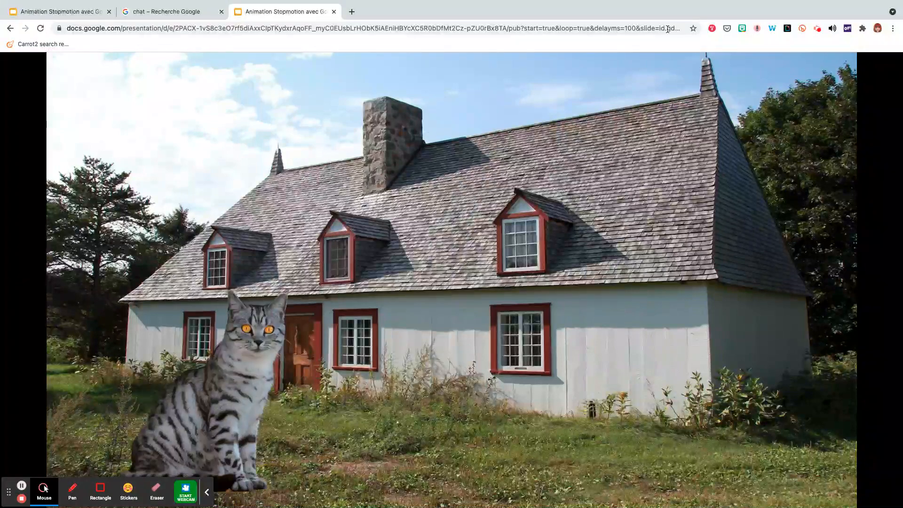
Step: Paste the published link again, set its delayms value to 500 and load the animation
click(668, 29)
text(https://docs.google.com/presentation/d/e/2PACX-1vS8c3eO7rf5diAxxCIpTKydxrAqoFF_myC0EUsbLrHObK5iAEniHBYcXC5R0bDfMt2Cz-pZU0rBx8TA/pub?start=true&loop=true&delayms=1000)
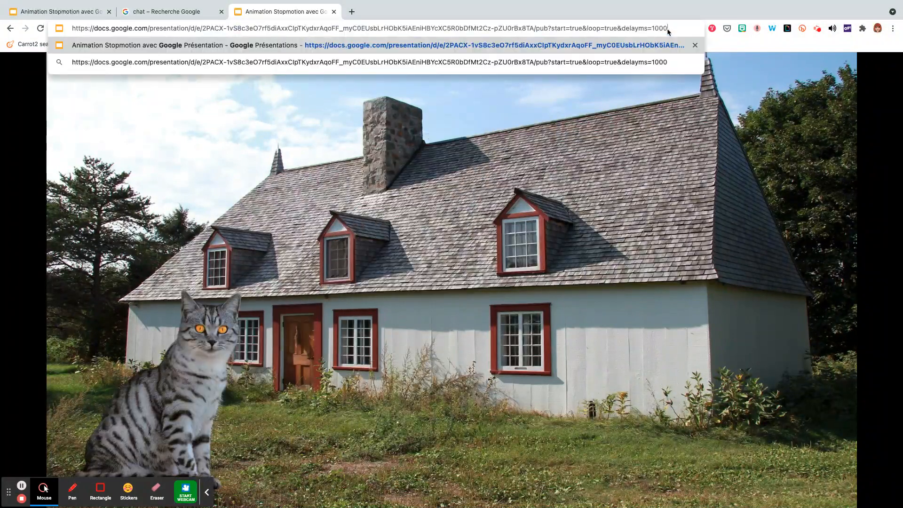
key(BackSpace)
key(BackSpace)
key(BackSpace)
key(BackSpace)
text(50)
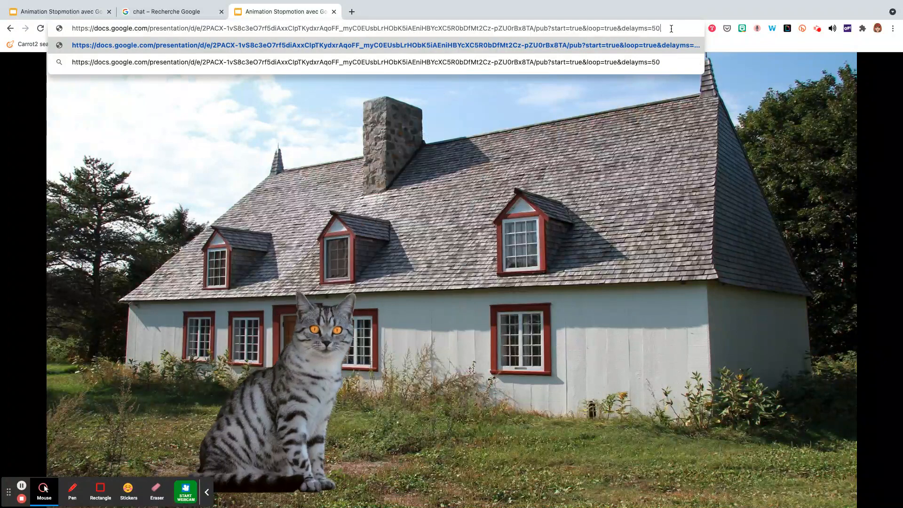
text(0)
key(Return)
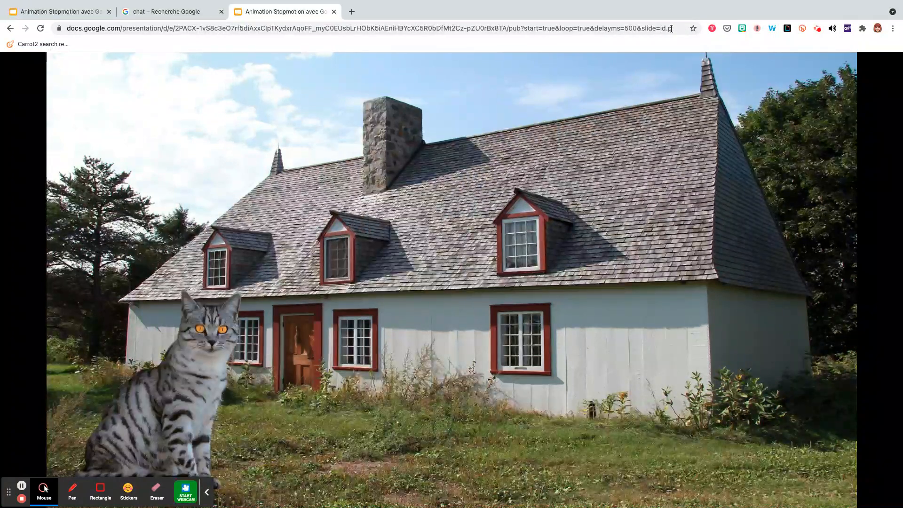
Step: Select the published animation's full address, return to the presentation editor and close the web publishing dialog
click(383, 28)
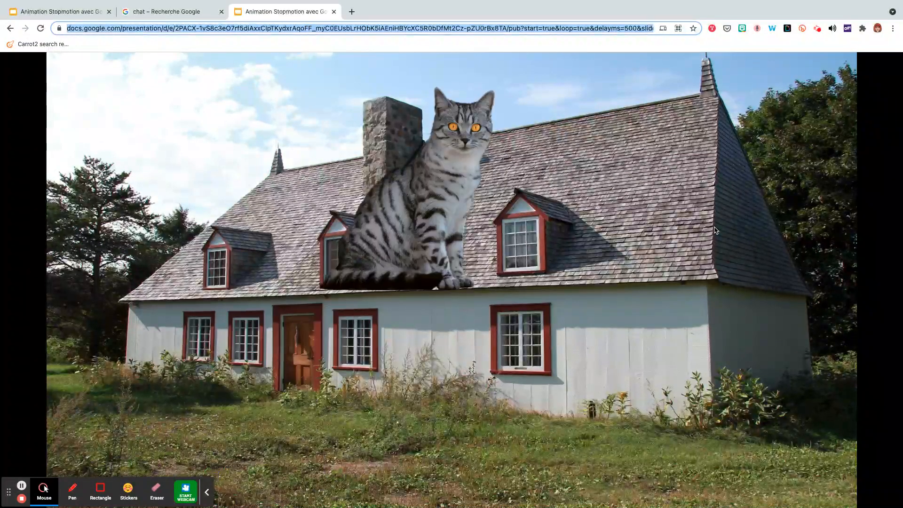
click(74, 13)
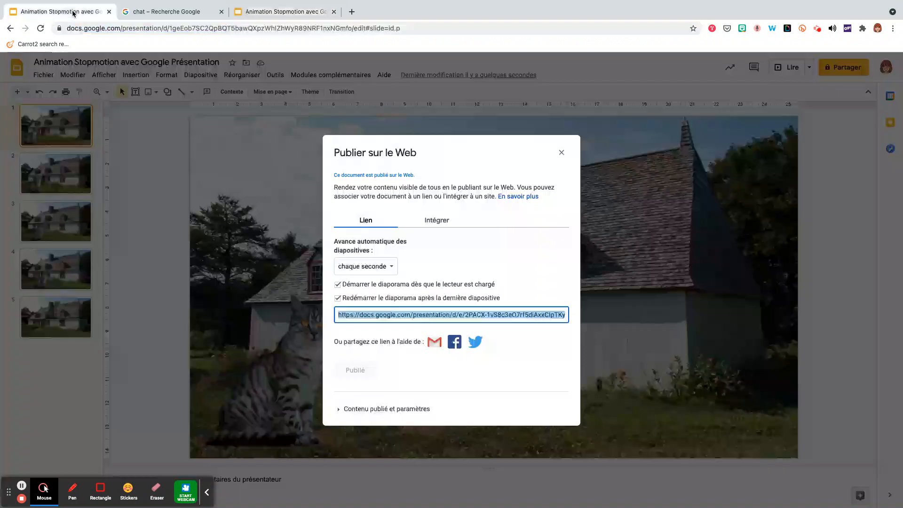
click(562, 152)
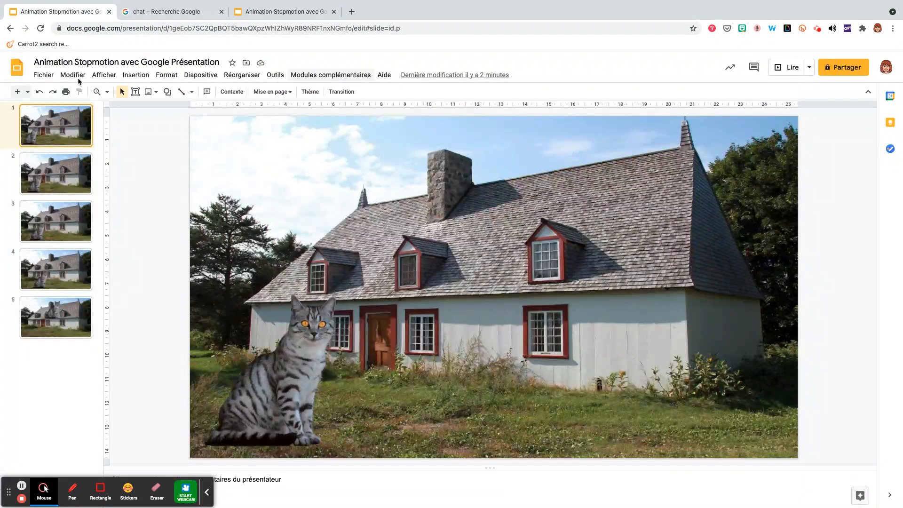